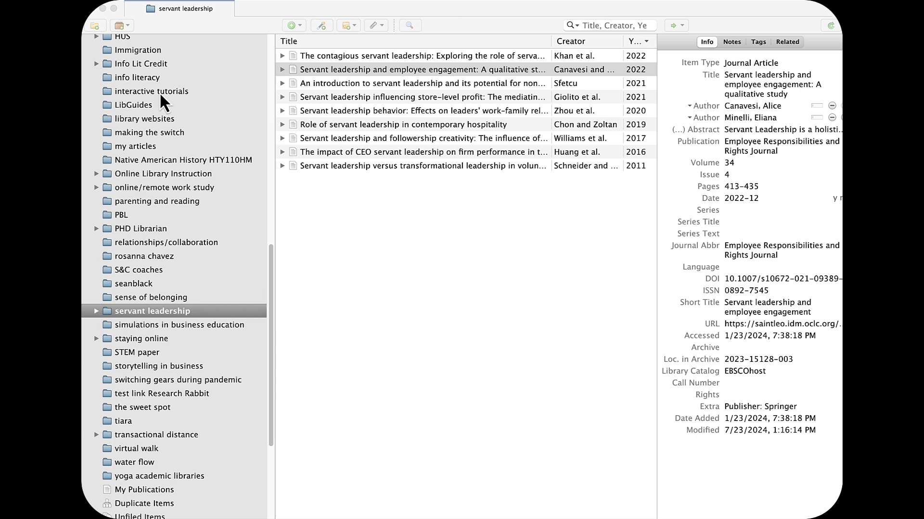
- Abandon a new collection, edit the article's details, then create a bibliography from the servant leadership collection
click(100, 25)
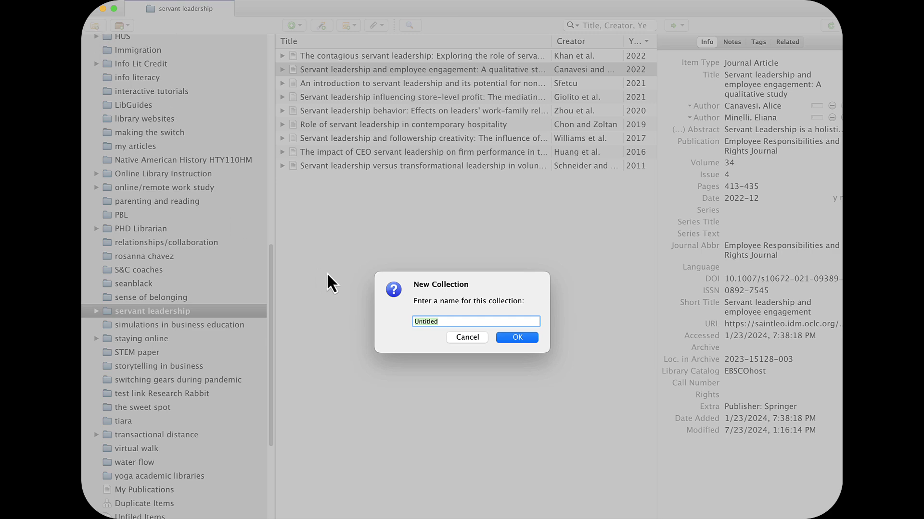
click(469, 337)
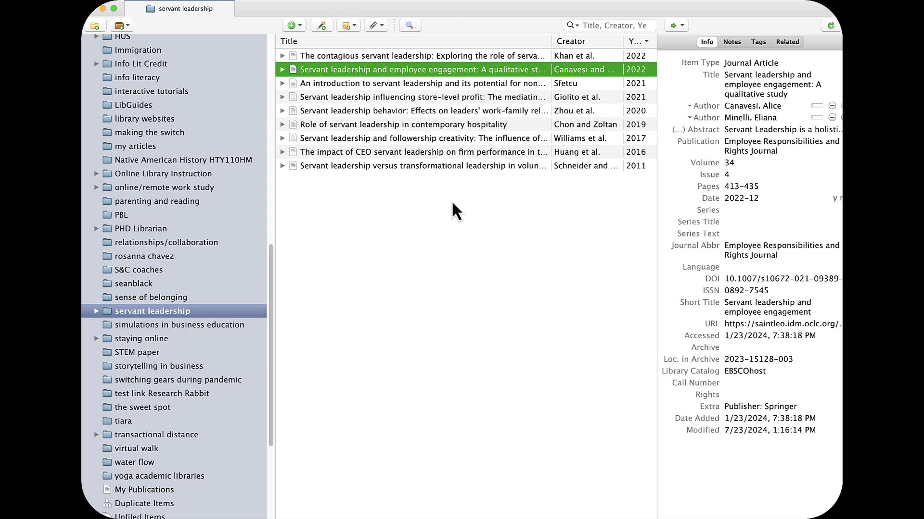
click(752, 83)
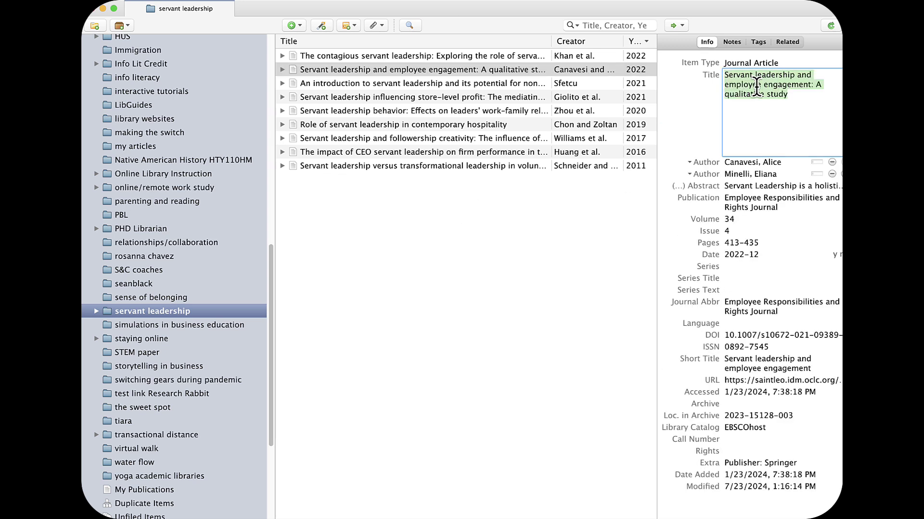
click(749, 188)
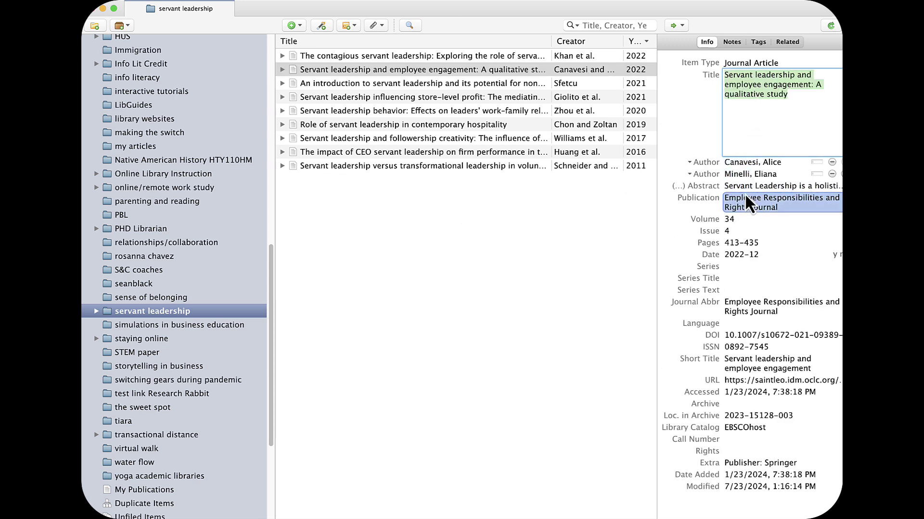
key(Tab)
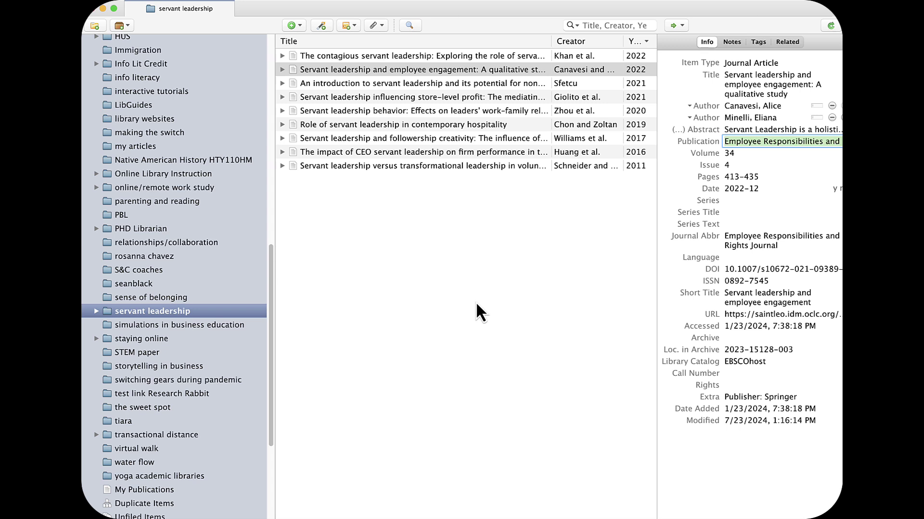
right_click(176, 311)
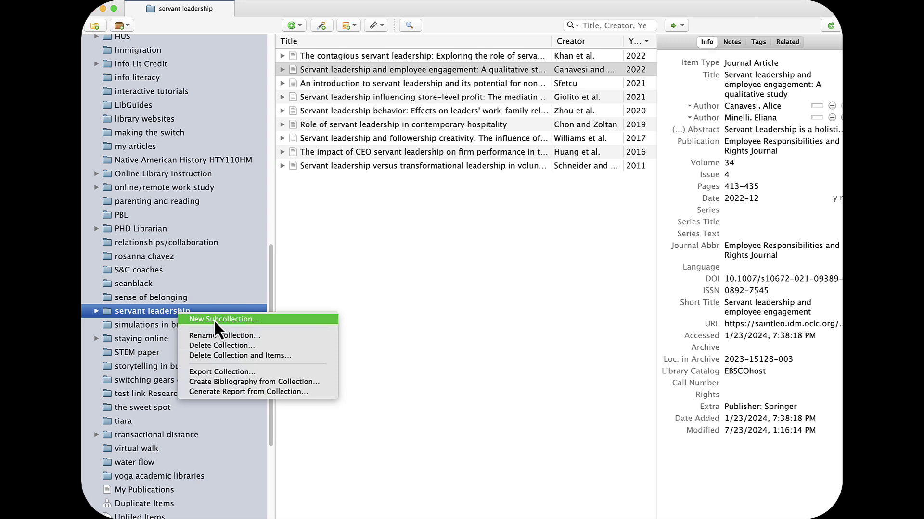
click(232, 383)
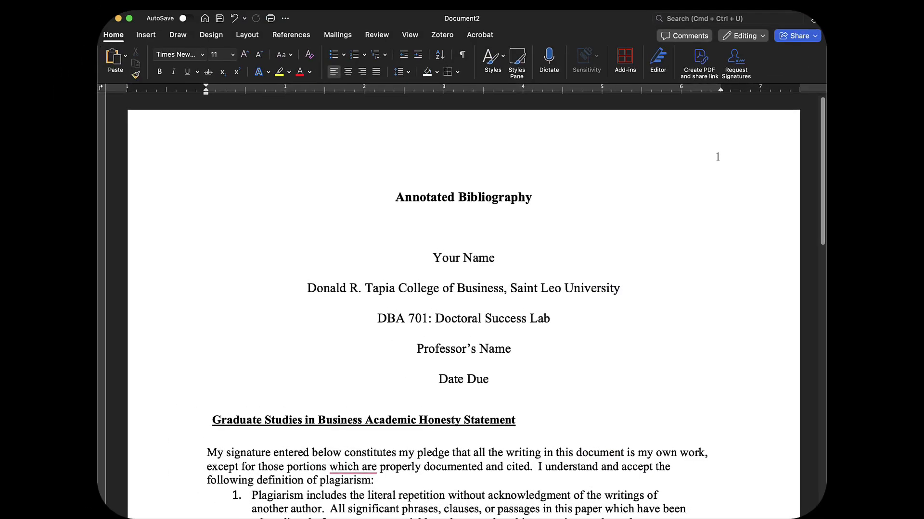
- Scroll down to page 2 of the Word document with the Annotated Bibliography heading
scroll(661, 412, down, 1)
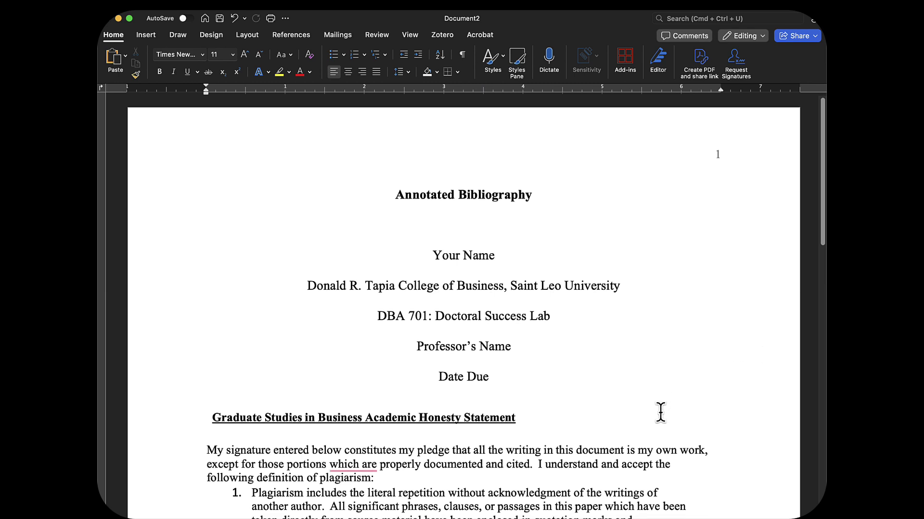
scroll(660, 412, down, 1)
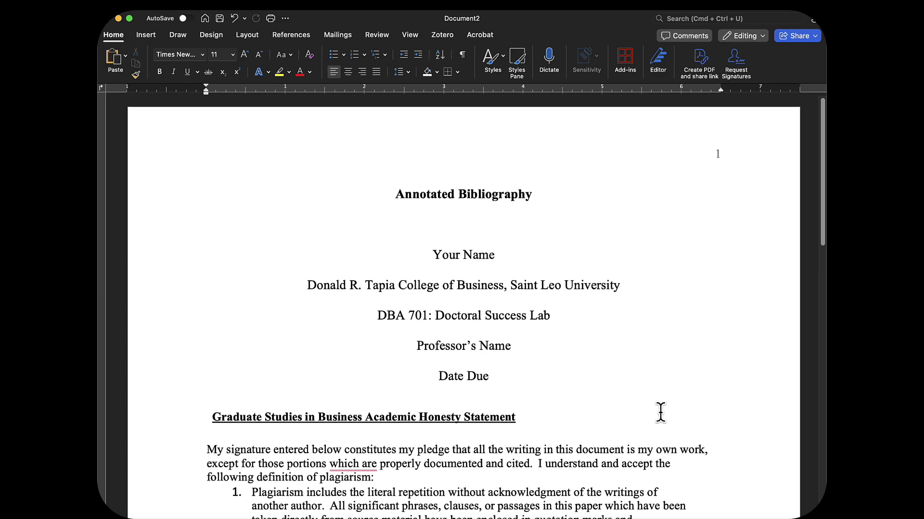
scroll(660, 412, down, 10)
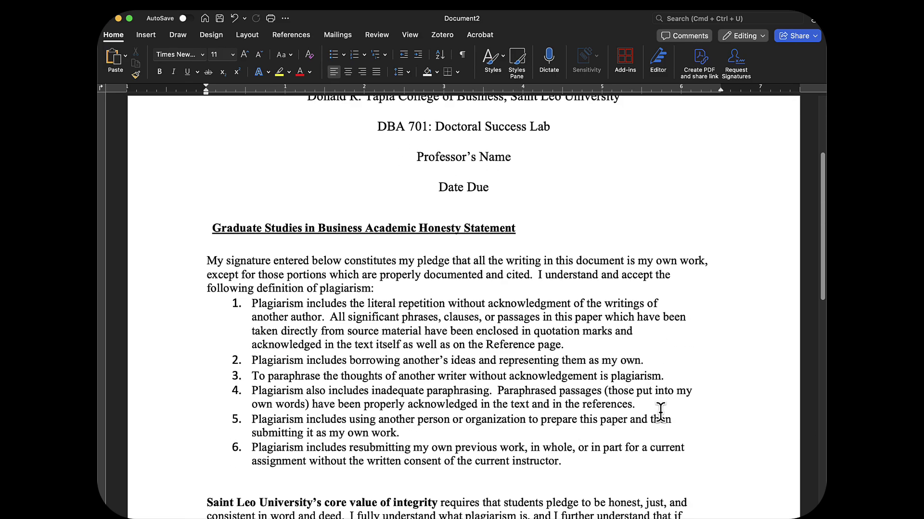
scroll(660, 412, down, 20)
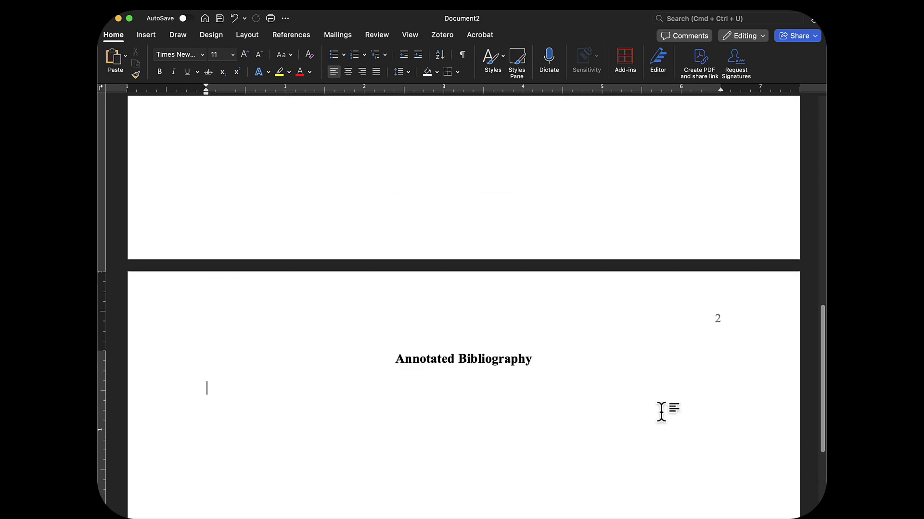
scroll(661, 413, down, 5)
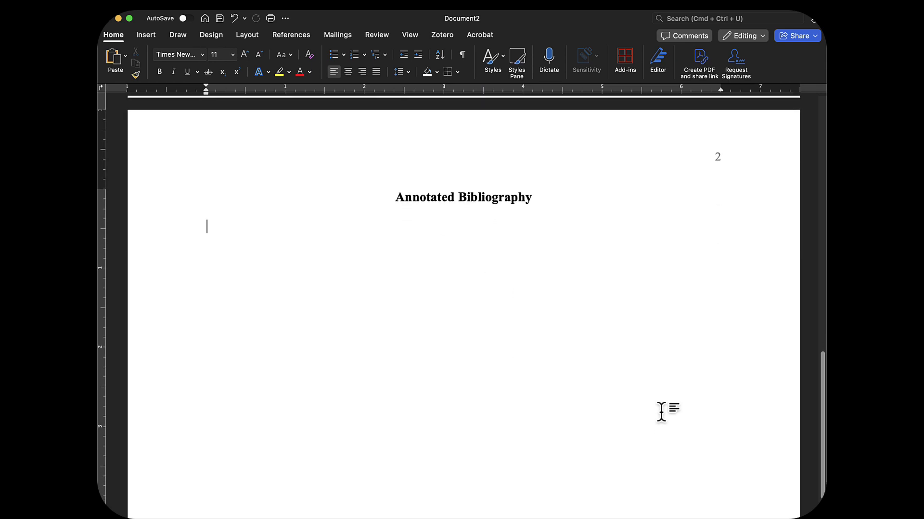
scroll(661, 412, down, 1)
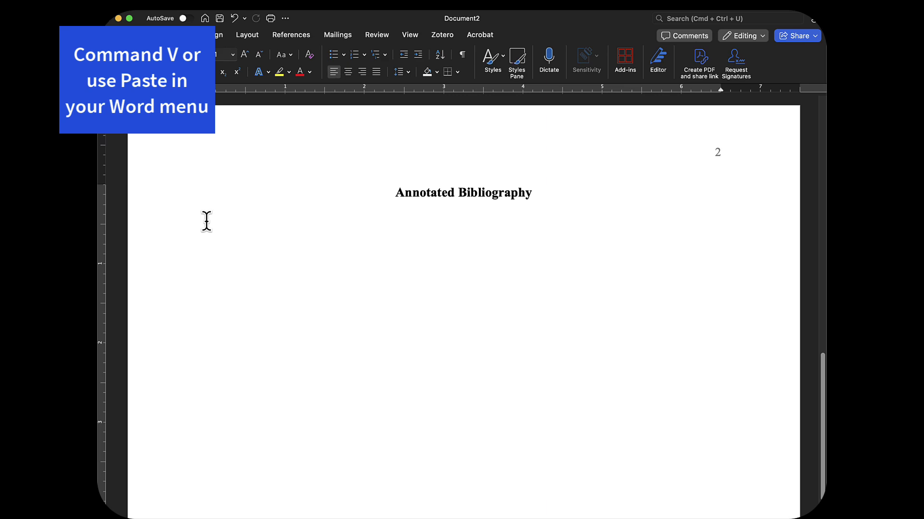
- Paste the APA references, starting with Canavesi (2022), under the Annotated Bibliography heading
key(super+v)
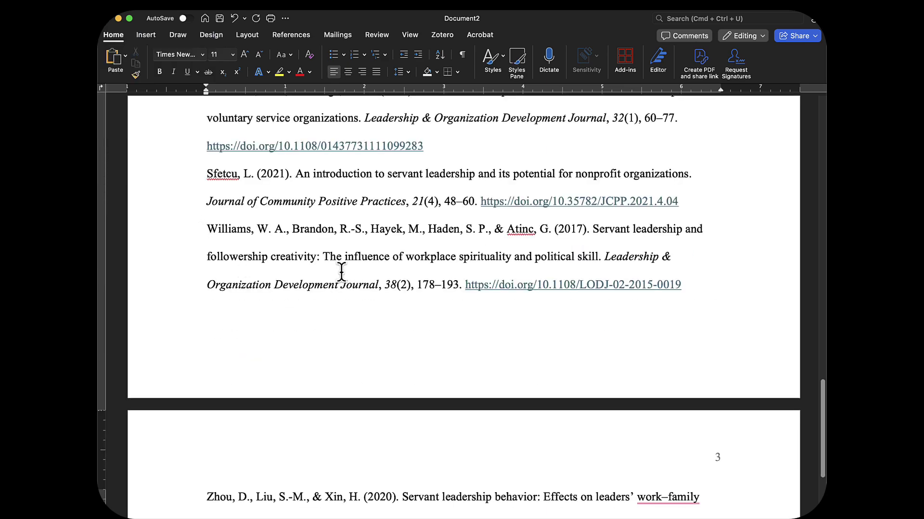
scroll(341, 272, up, 10)
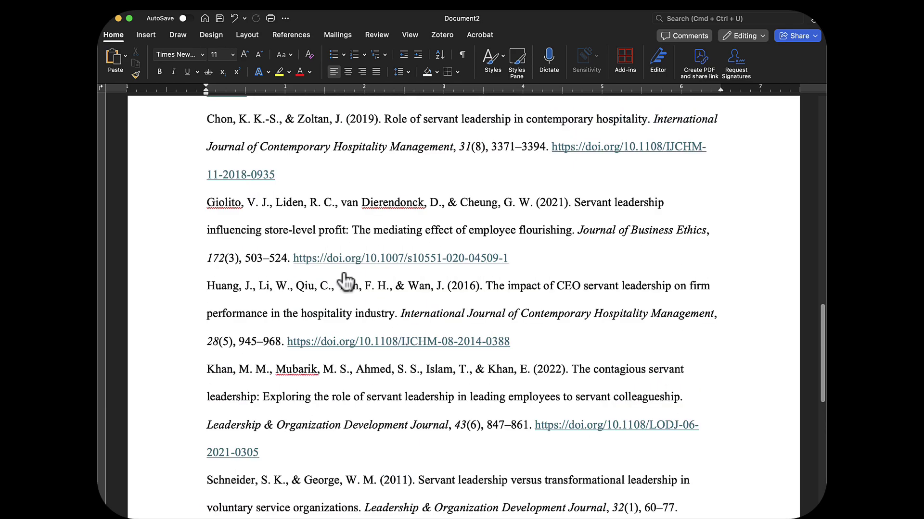
scroll(344, 280, up, 4)
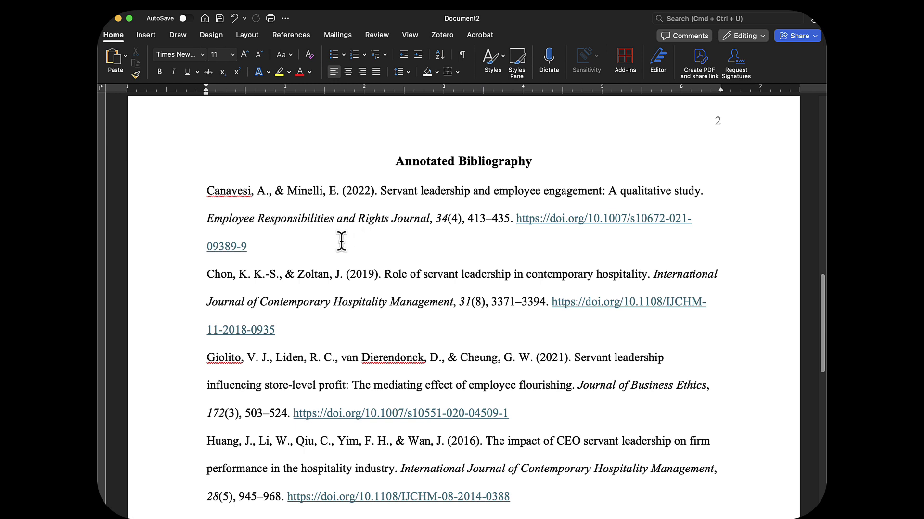
- Select all pasted references and give them a 0.5" hanging indent with double spacing
double_click(208, 191)
drag(200, 190, 367, 375)
scroll(346, 250, down, 15)
scroll(346, 250, down, 3)
click(410, 73)
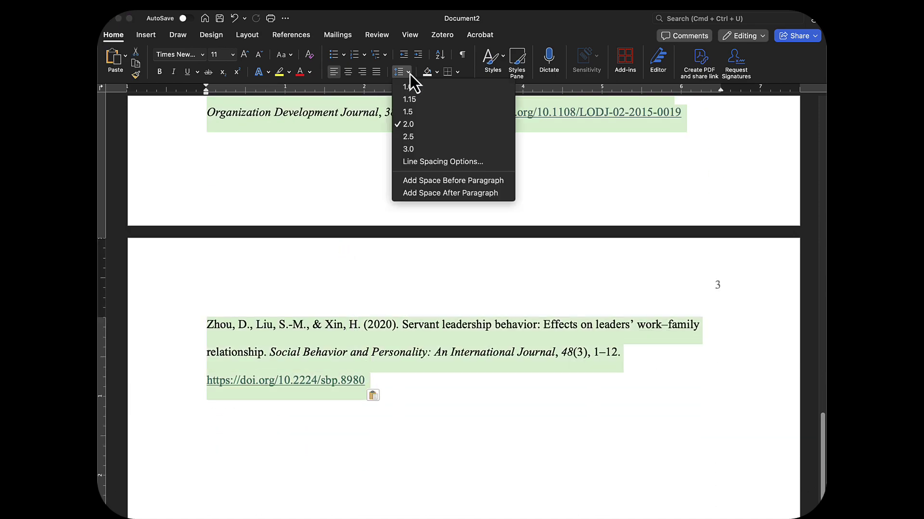
click(432, 160)
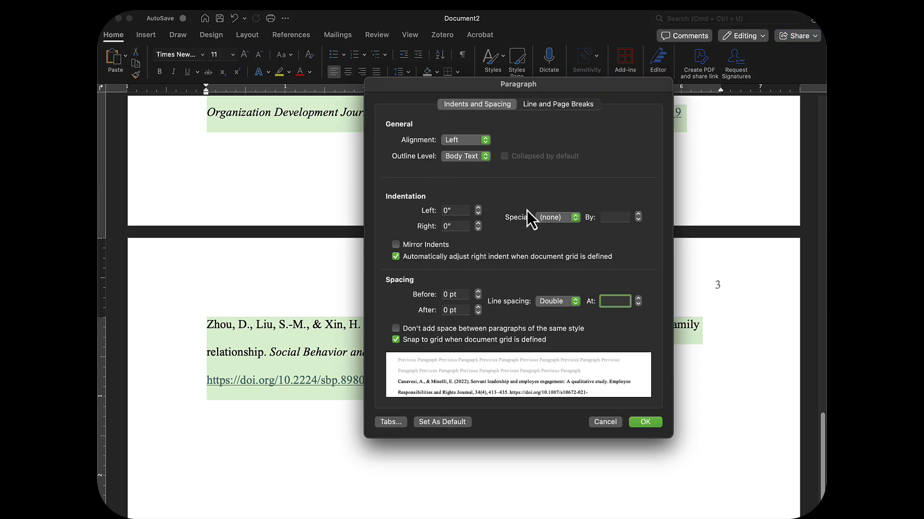
click(575, 218)
click(570, 241)
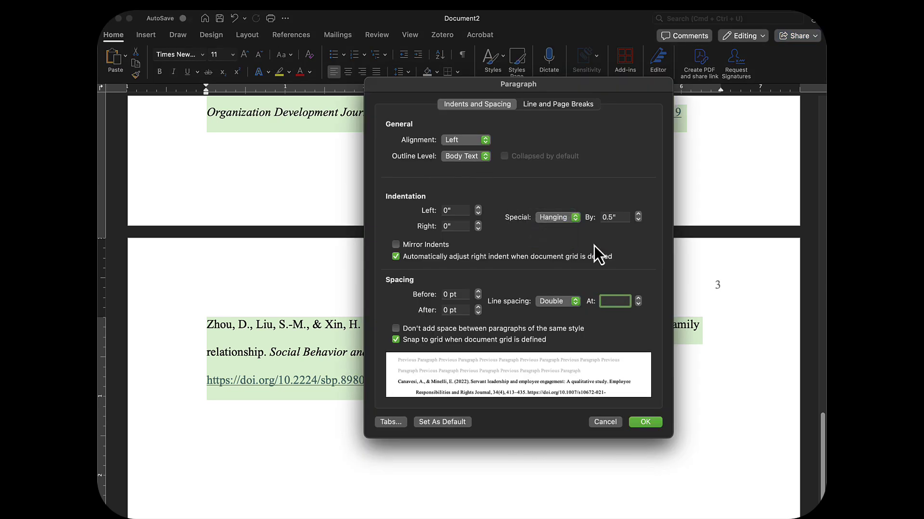
click(643, 423)
scroll(599, 465, up, 5)
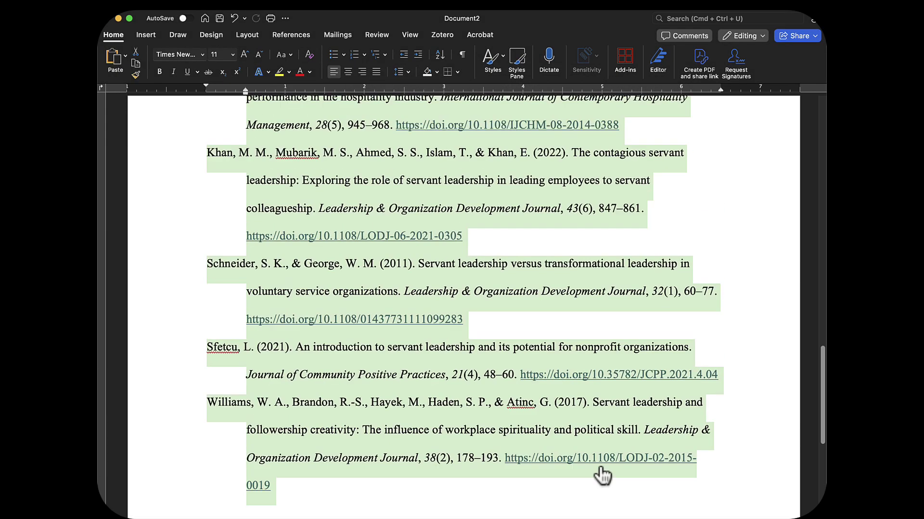
scroll(600, 468, up, 15)
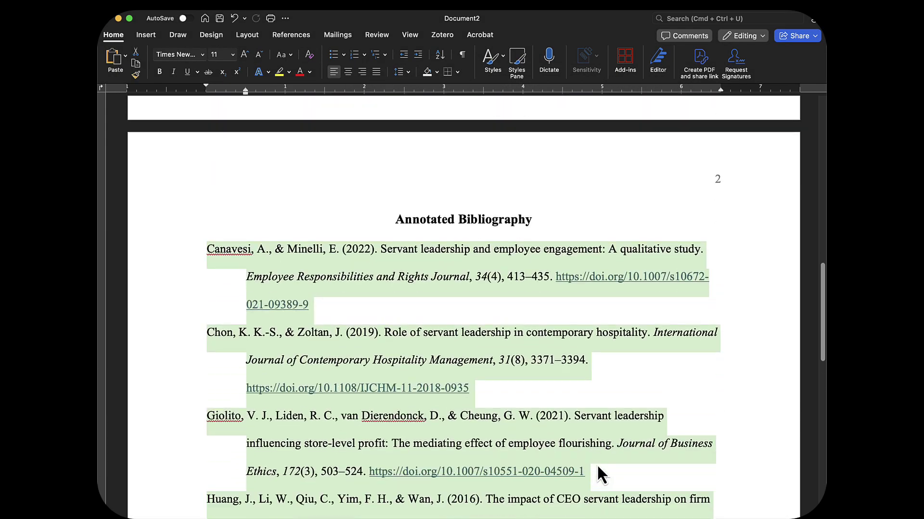
- Add a new line after the Canavesi reference's DOI reading 'Put your annotation'
click(319, 304)
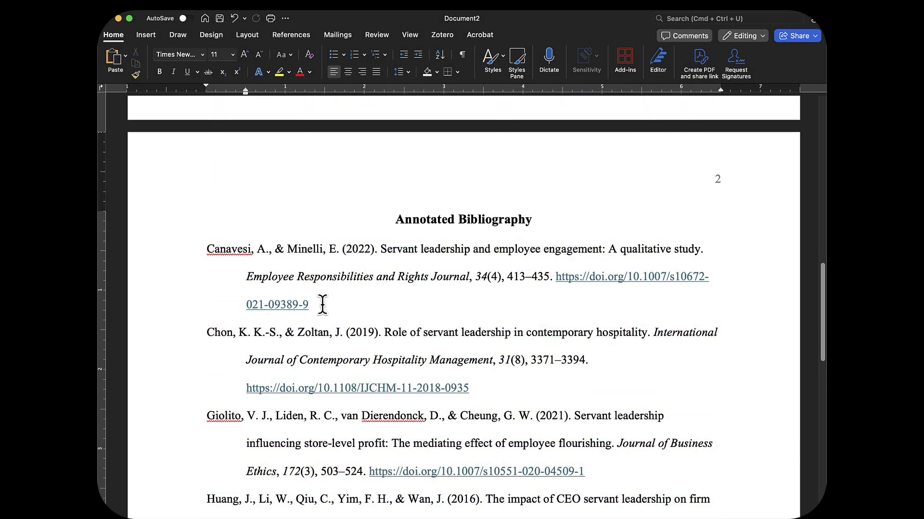
key(Return)
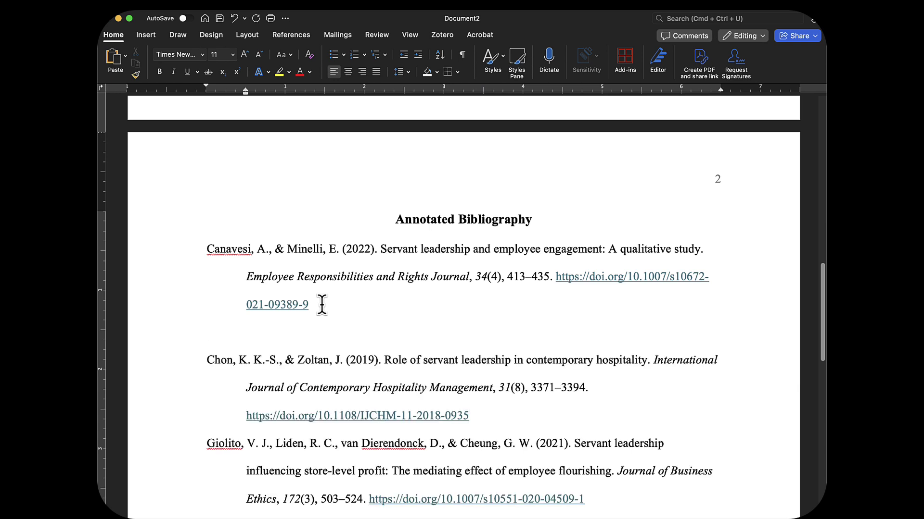
text(Put your annotation)
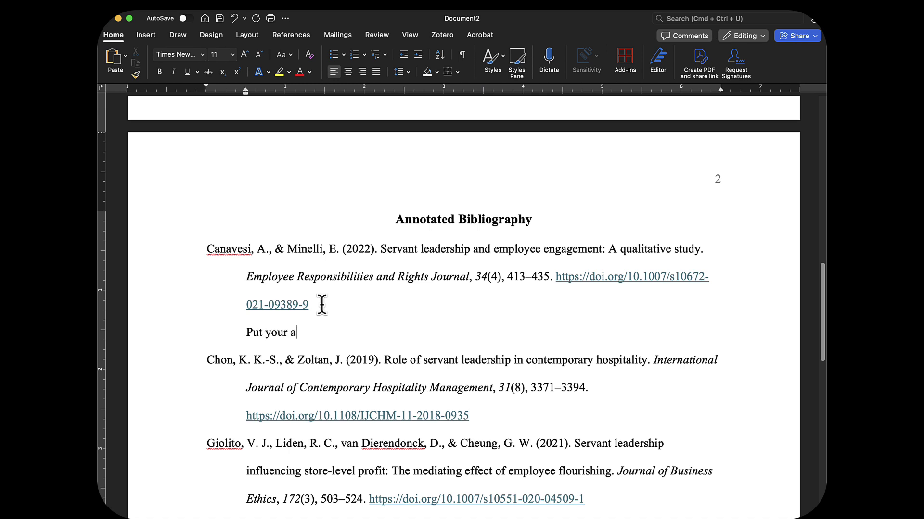